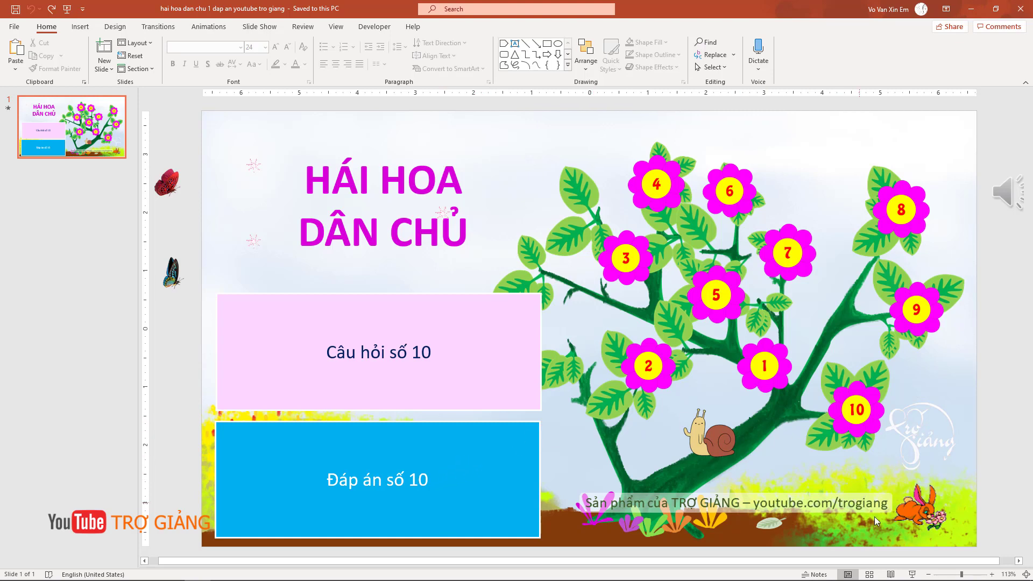
# Present the quiz full screen, pick flower 7, reveal its answer, then clear it back to the tree.
pyautogui.click(912, 574)
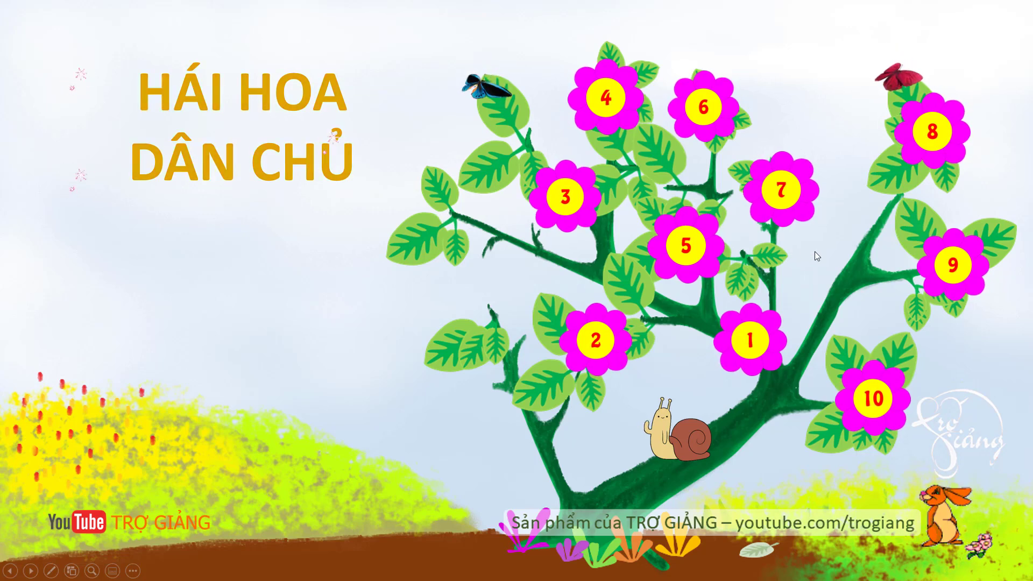
pyautogui.click(784, 201)
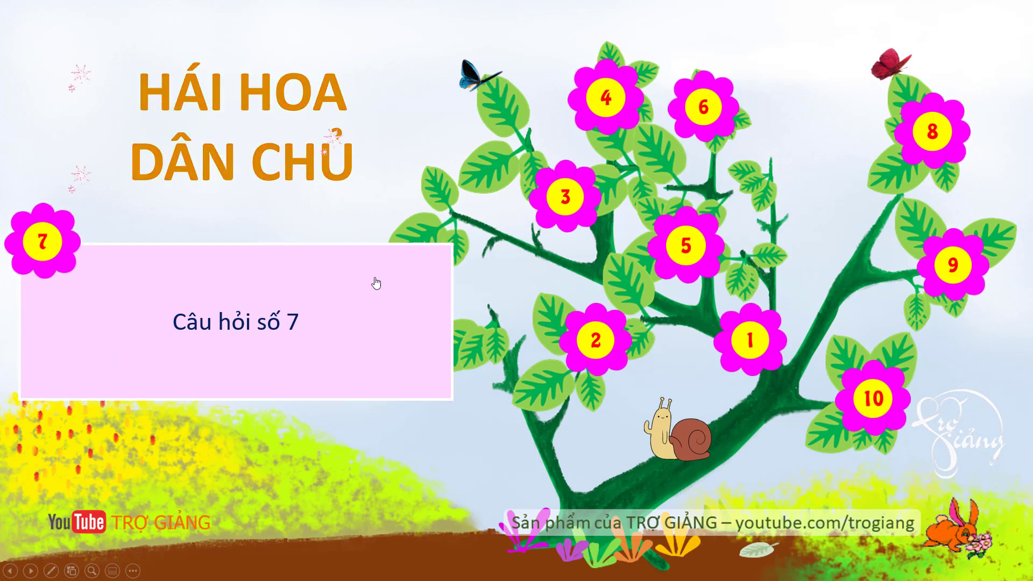
pyautogui.click(380, 347)
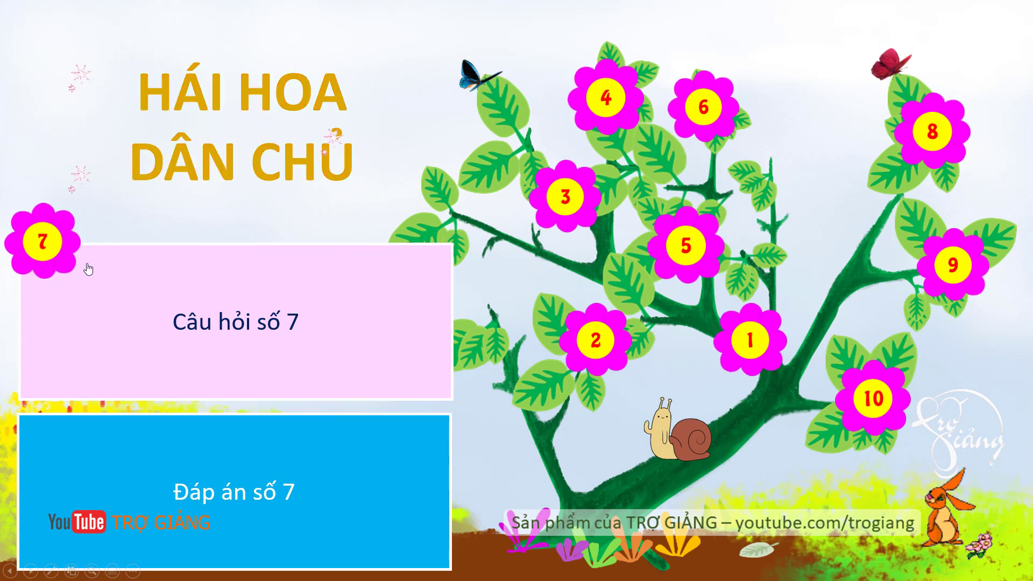
pyautogui.click(413, 488)
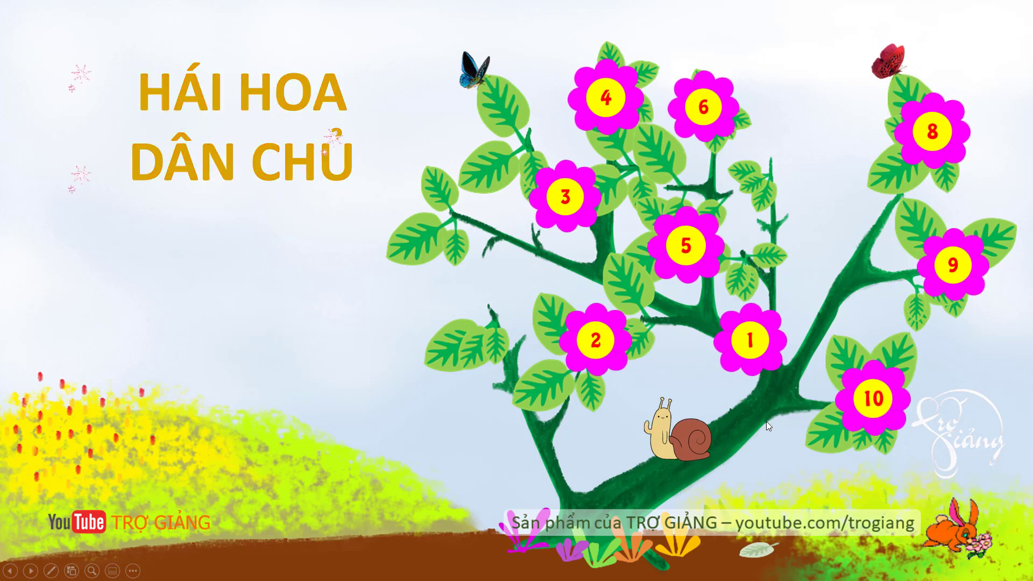
# Pick flower 1, reveal its answer, then clear question 1.
pyautogui.click(758, 345)
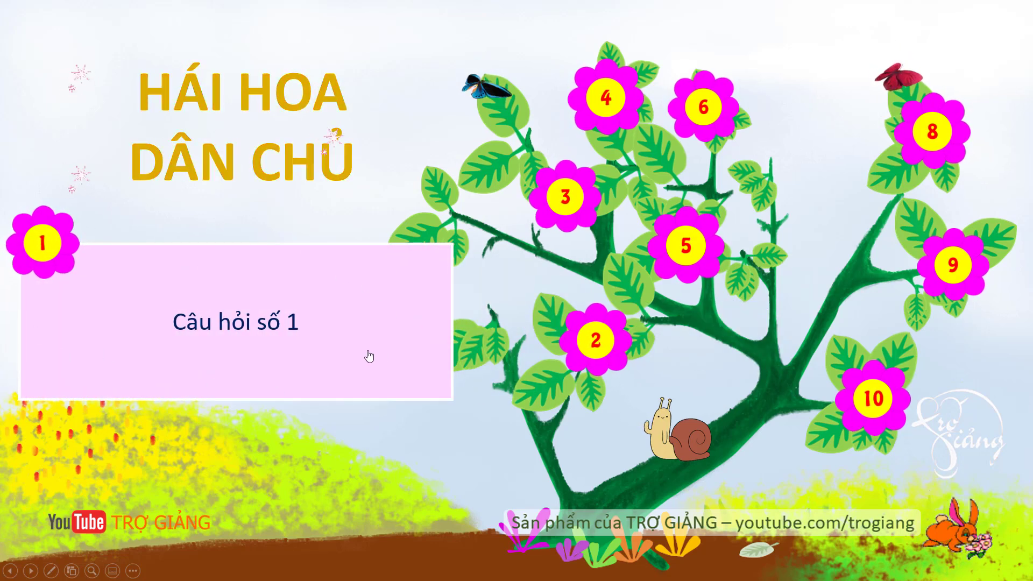
pyautogui.click(401, 346)
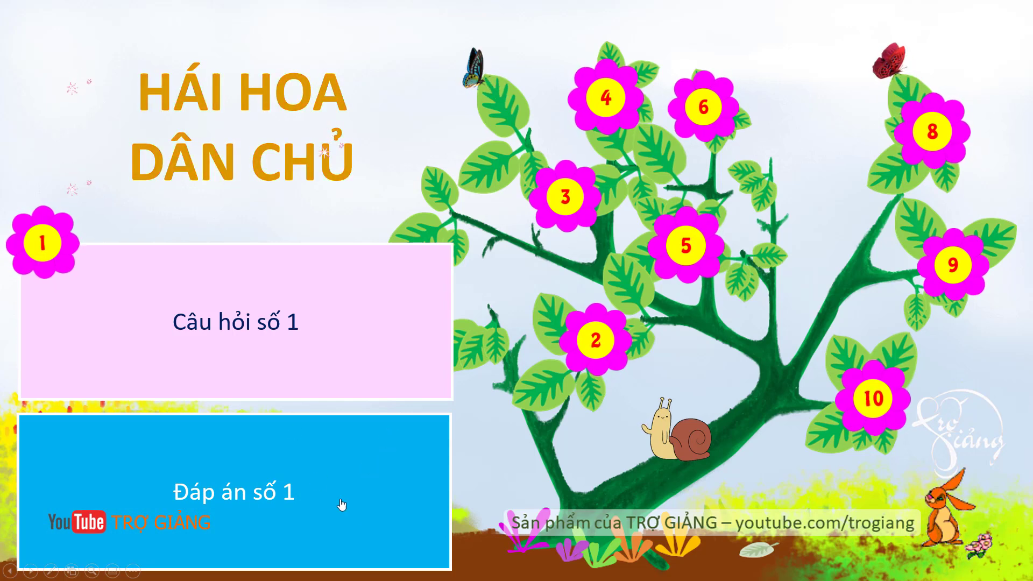
pyautogui.click(379, 496)
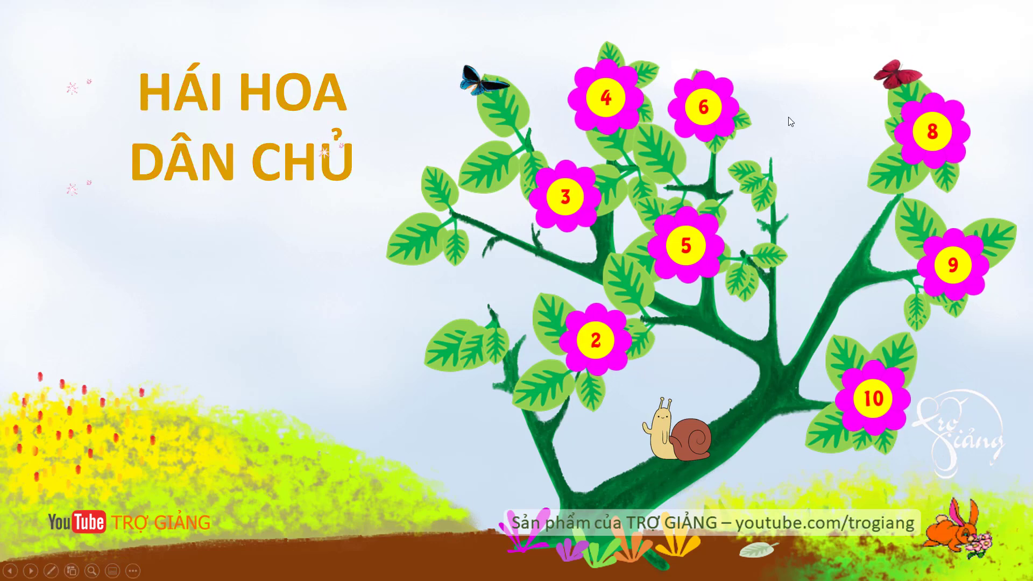
# Play flower 6's question and answer, then end the slide show.
pyautogui.click(708, 110)
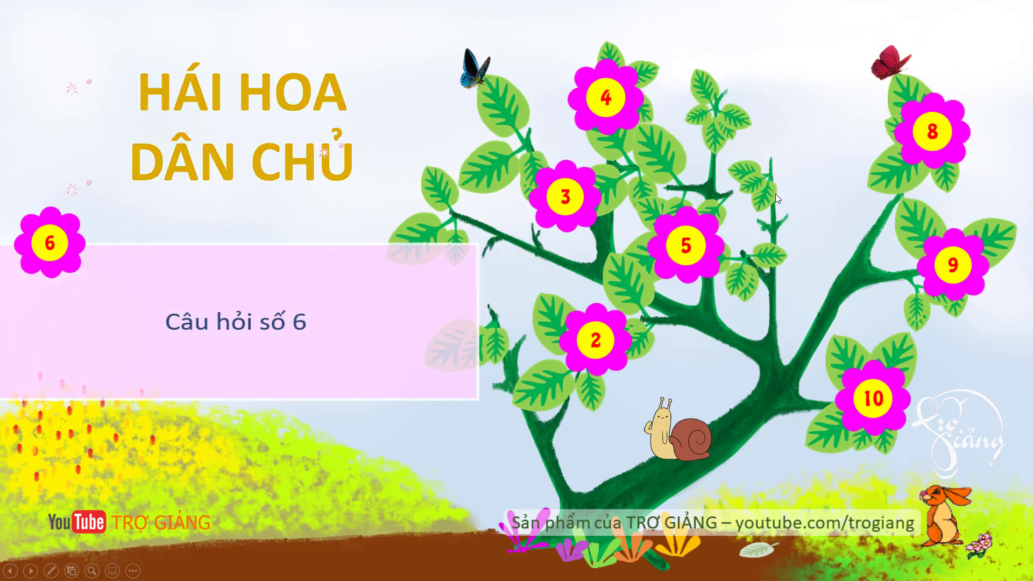
pyautogui.click(409, 345)
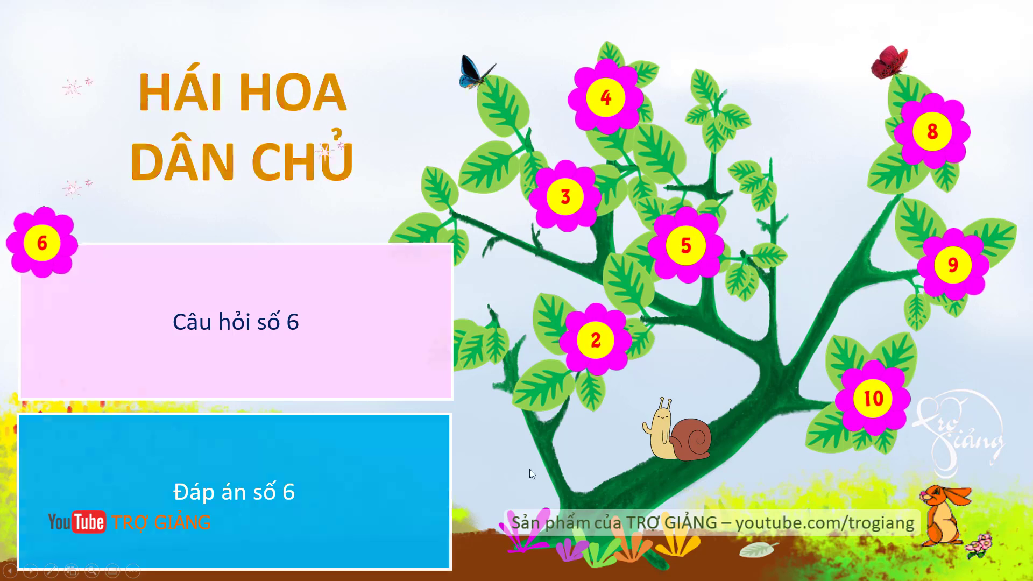
pyautogui.click(560, 470)
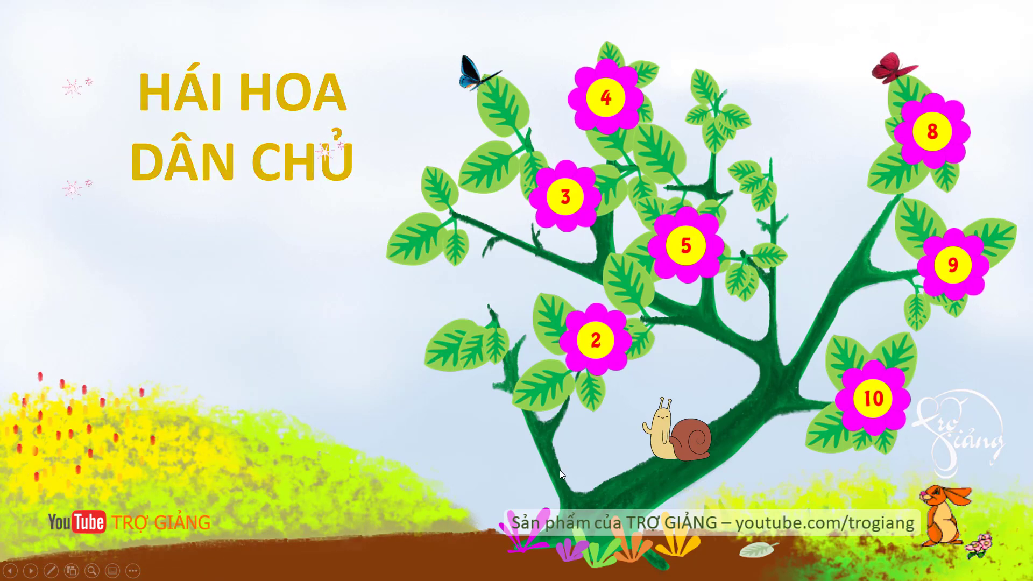
pyautogui.rightClick(553, 470)
pyautogui.click(564, 465)
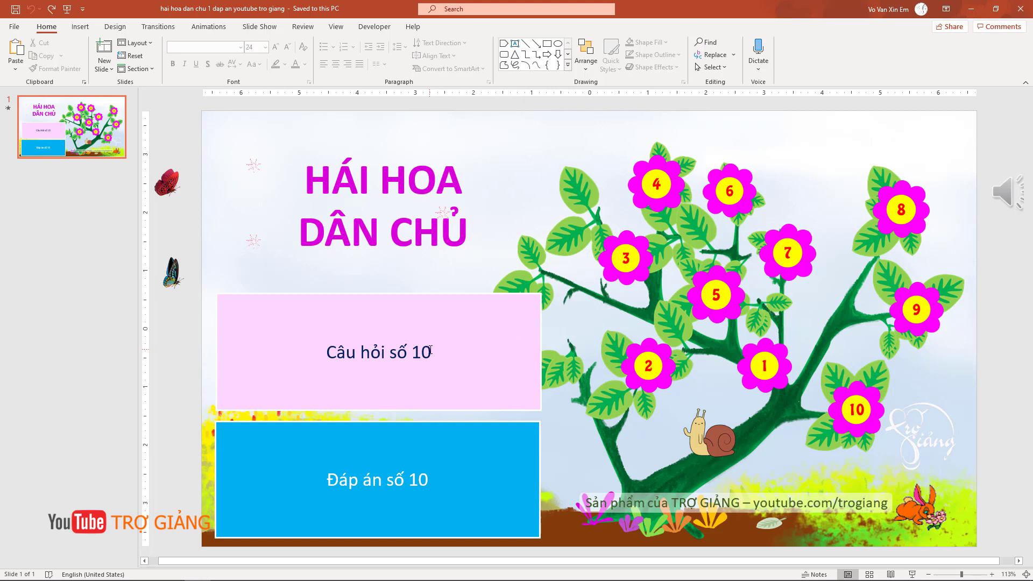
# Replace the question text 'Câu hỏi số 10' with 'Con gà có mấy chân?'.
pyautogui.moveTo(430, 350); pyautogui.dragTo(343, 357)
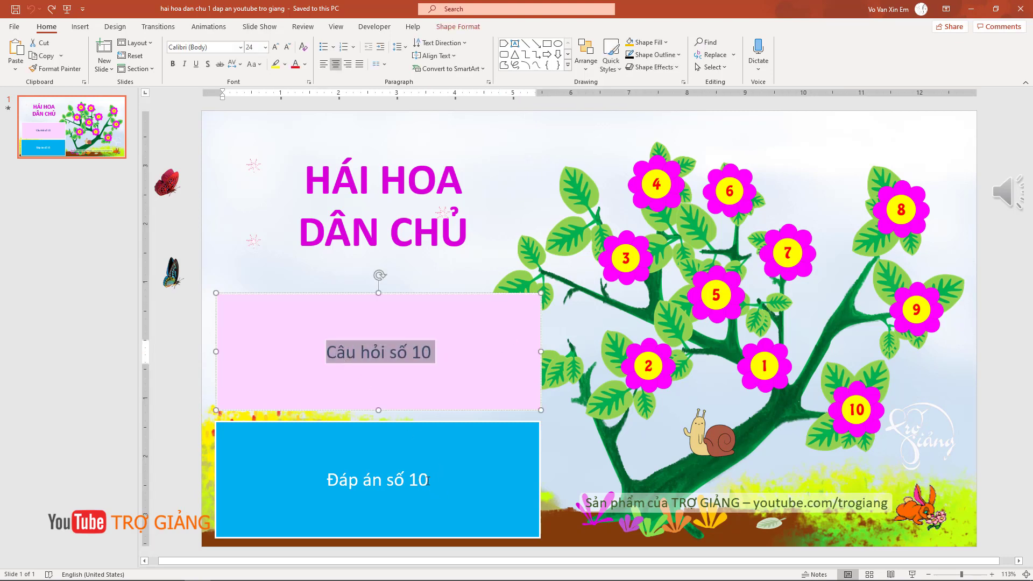
pyautogui.moveTo(427, 480); pyautogui.dragTo(326, 481)
pyautogui.click(393, 356)
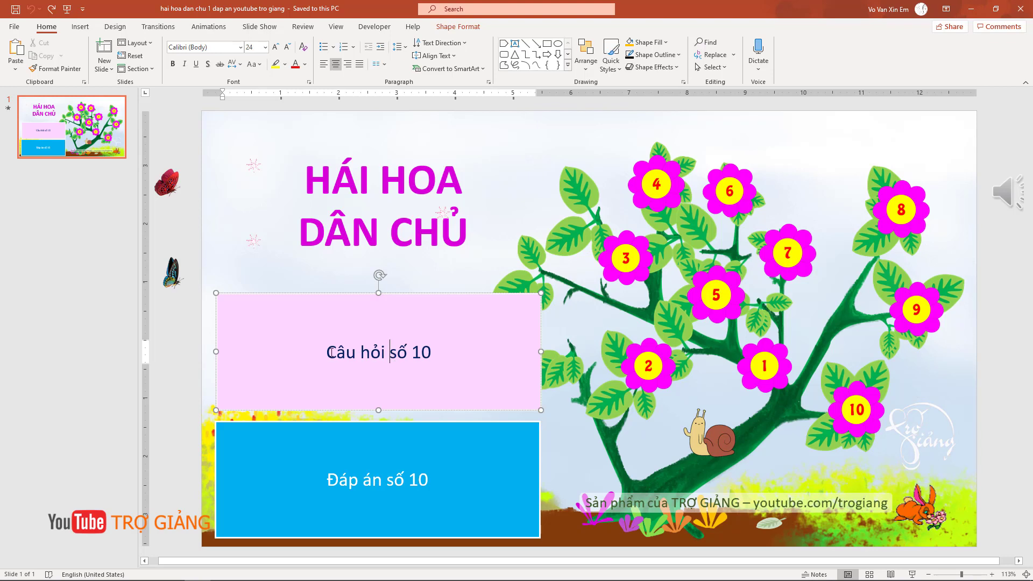
pyautogui.moveTo(331, 351); pyautogui.dragTo(435, 350)
pyautogui.click(380, 353)
pyautogui.moveTo(430, 353); pyautogui.dragTo(336, 353)
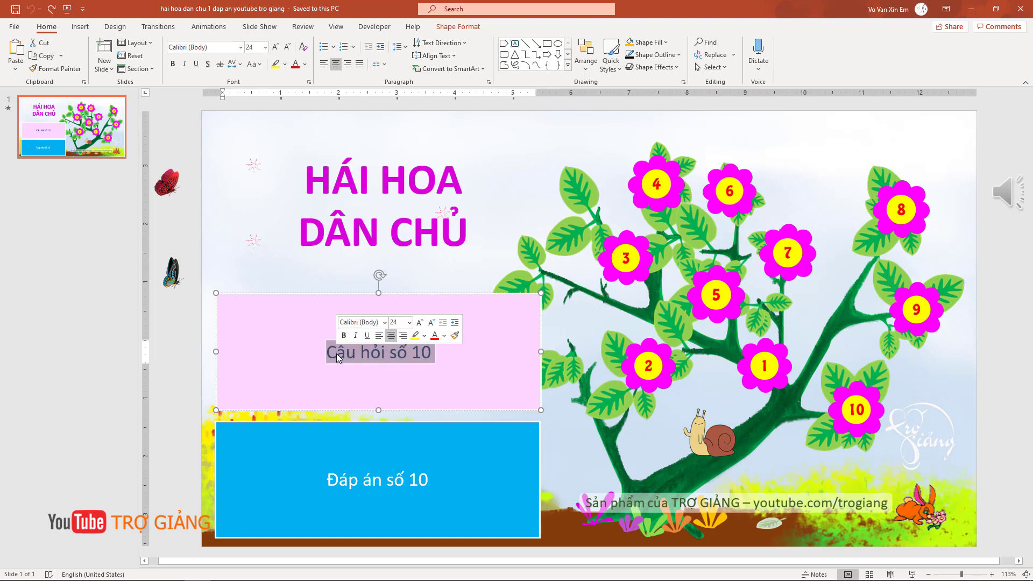
pyautogui.write('Con')
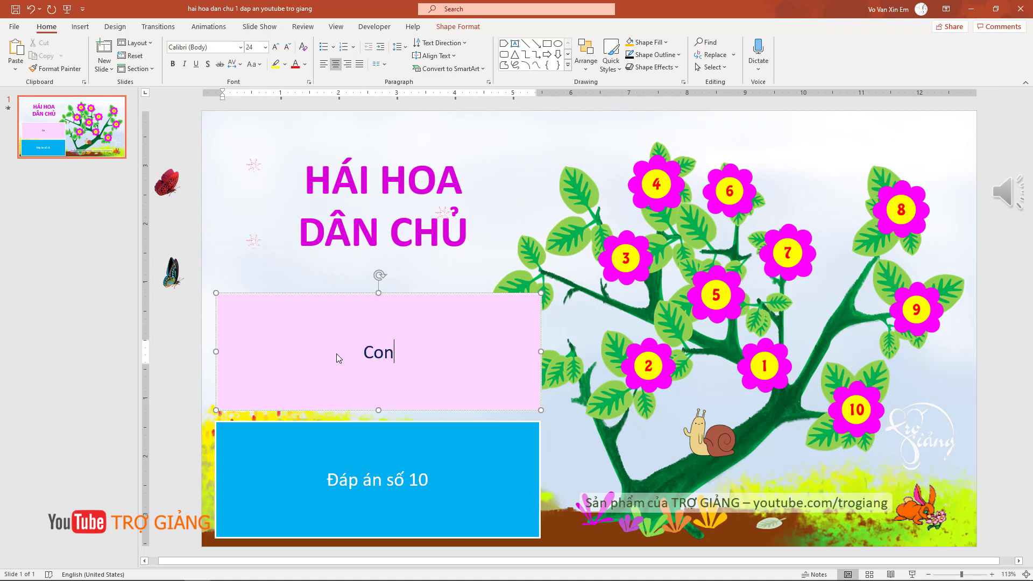
pyautogui.write(' gà có ')
pyautogui.write('mấy ch')
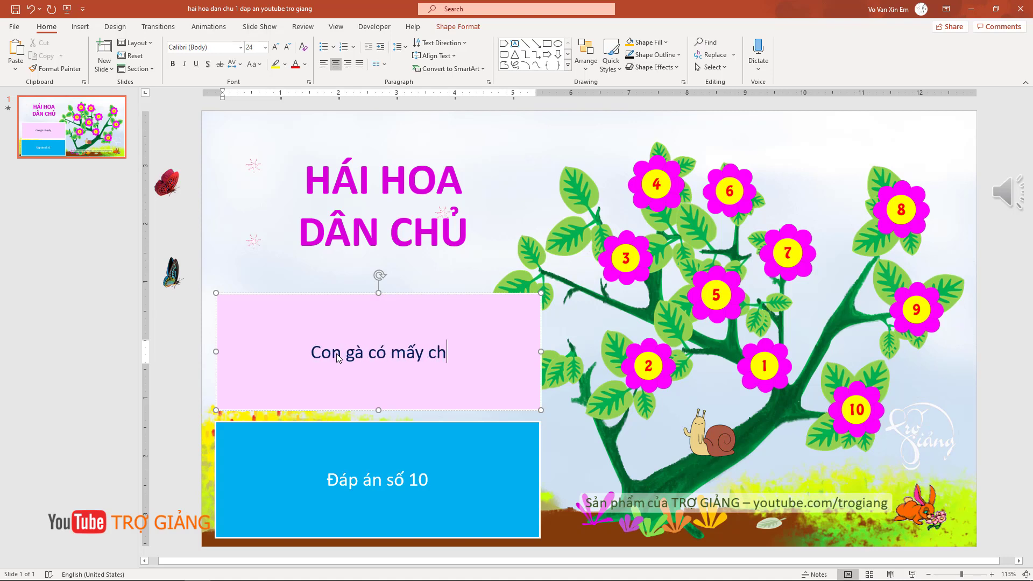
pyautogui.write('ân?')
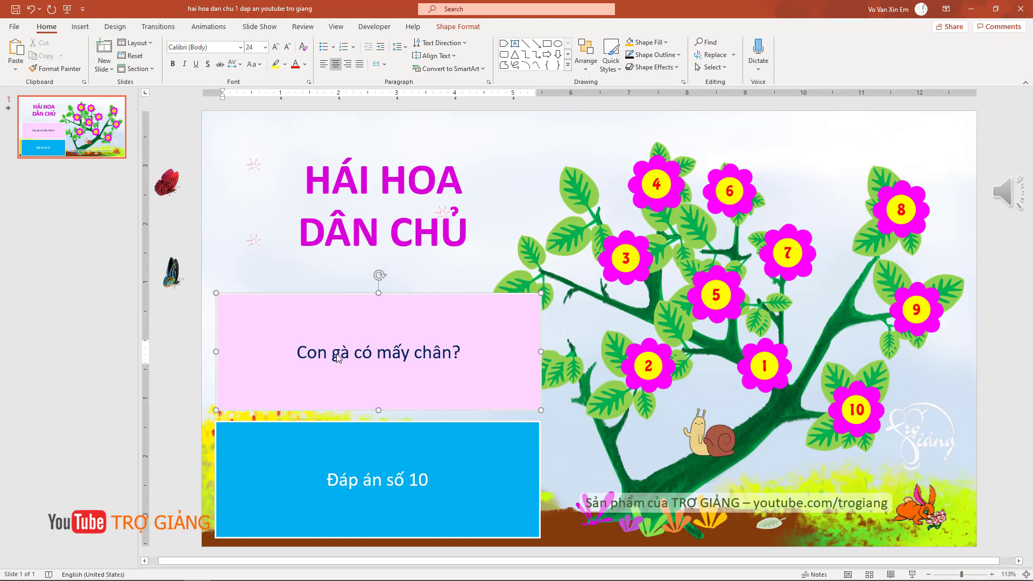
# Replace the blue answer box text with '2 chân' and finish editing.
pyautogui.click(404, 482)
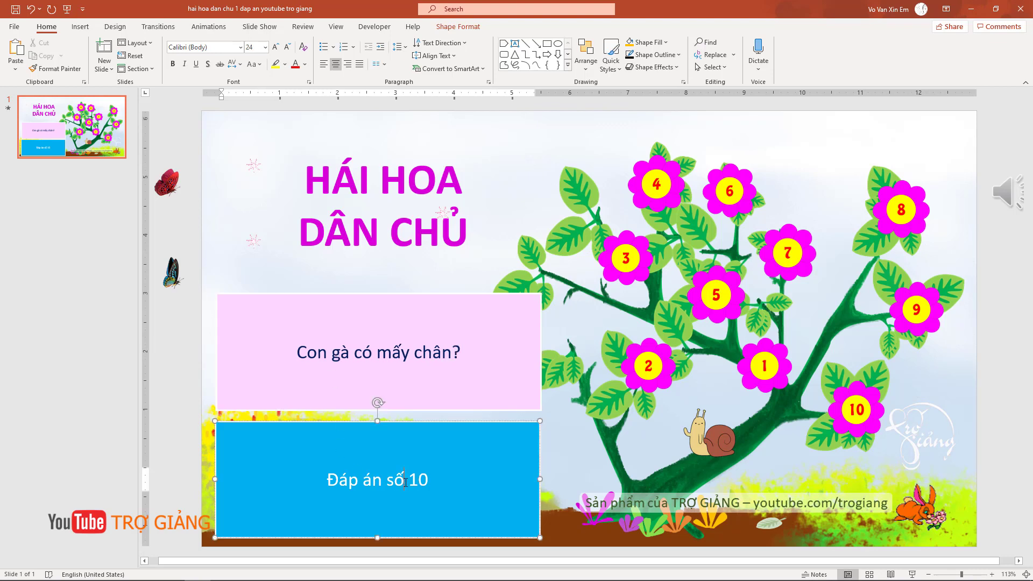
pyautogui.hotkey('ctrl', 'a')
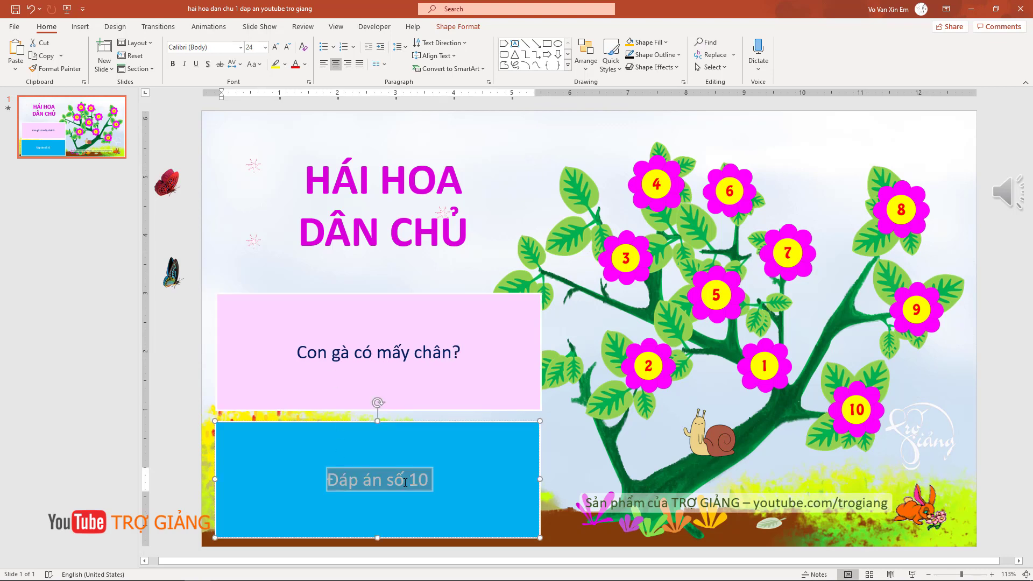
pyautogui.write('2 chân')
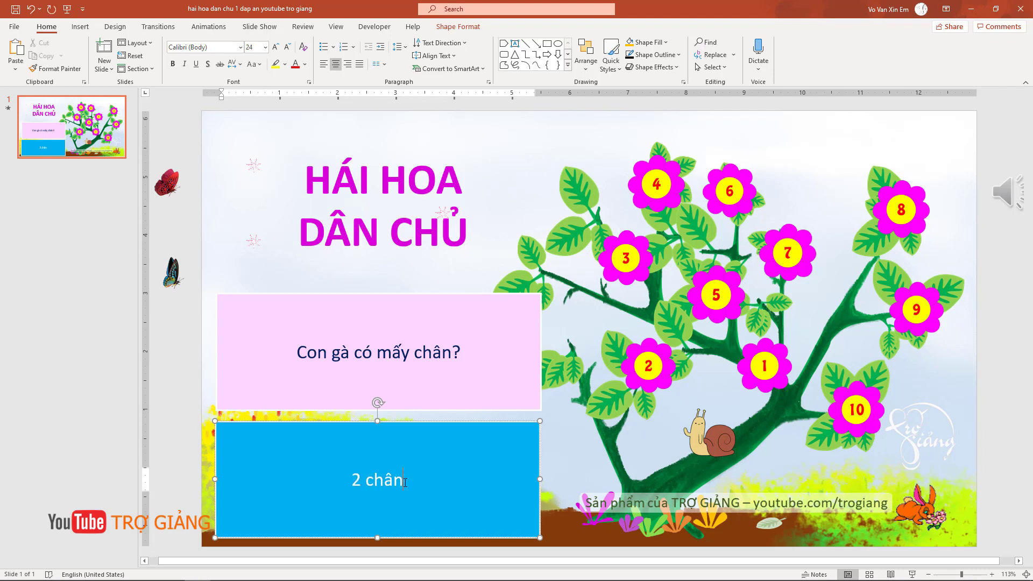
pyautogui.press('Escape')
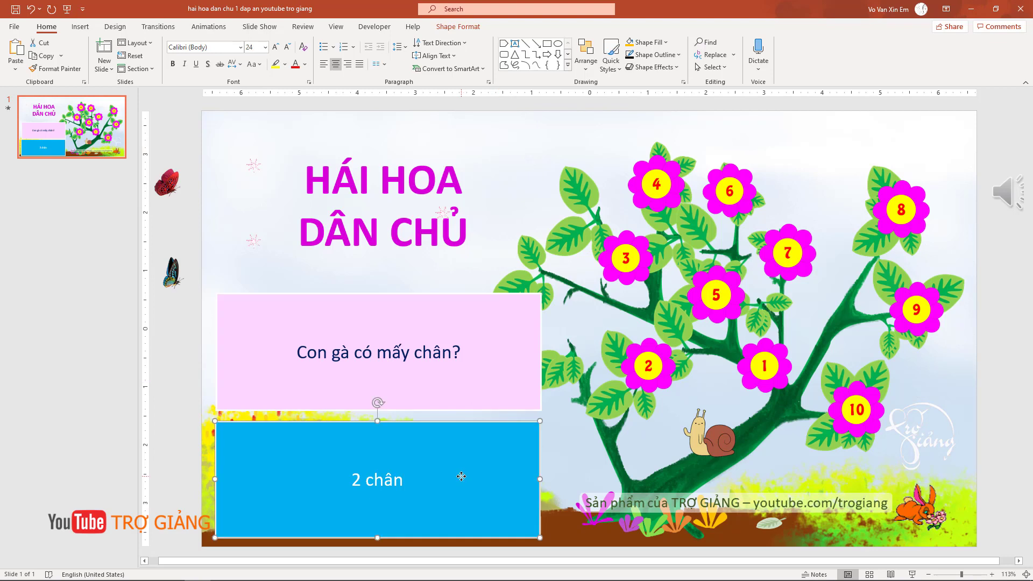
pyautogui.click(473, 380)
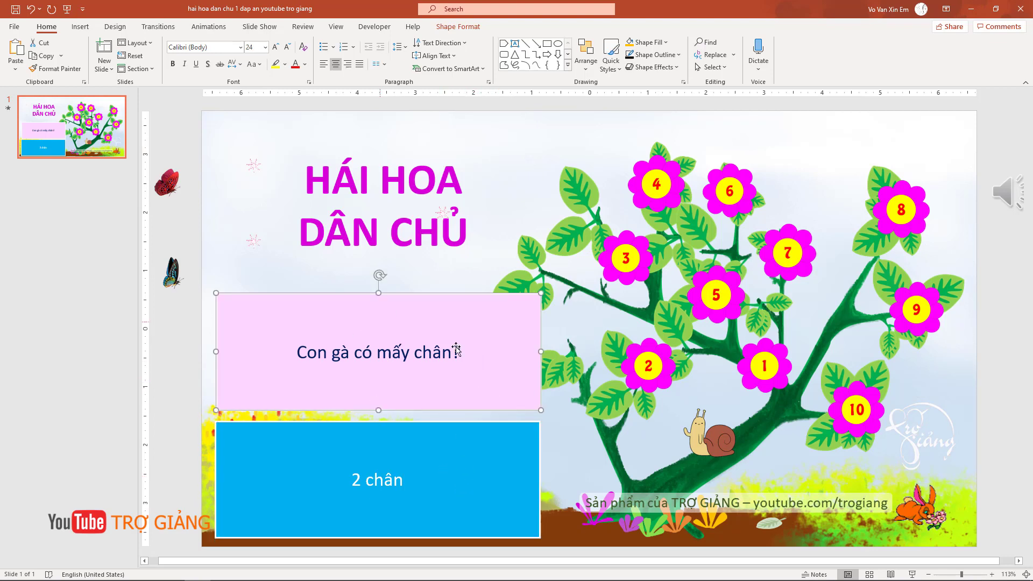
# Send the pink question box and the blue answer box to the back.
pyautogui.rightClick(482, 333)
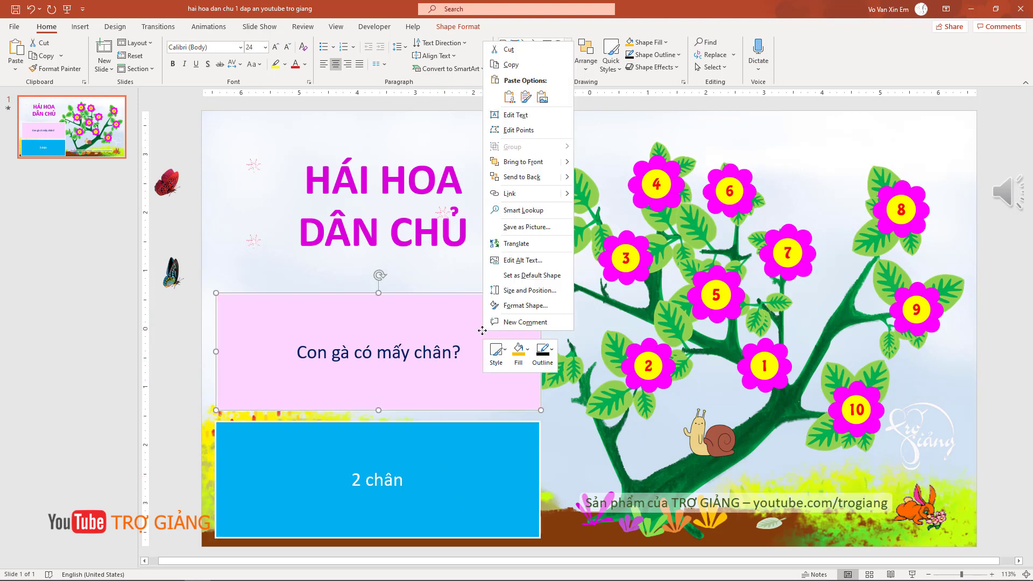
pyautogui.click(526, 179)
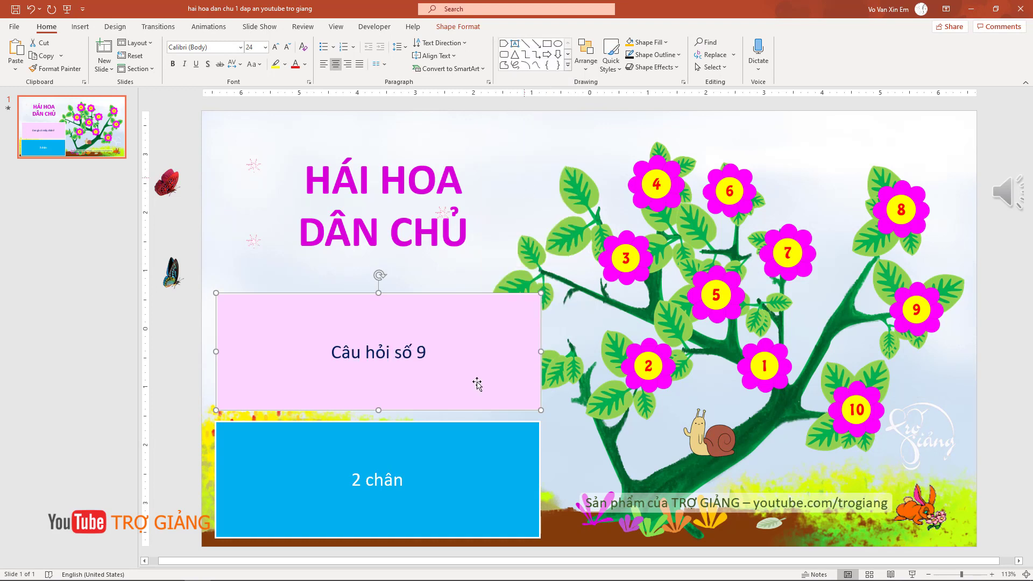
pyautogui.click(474, 479)
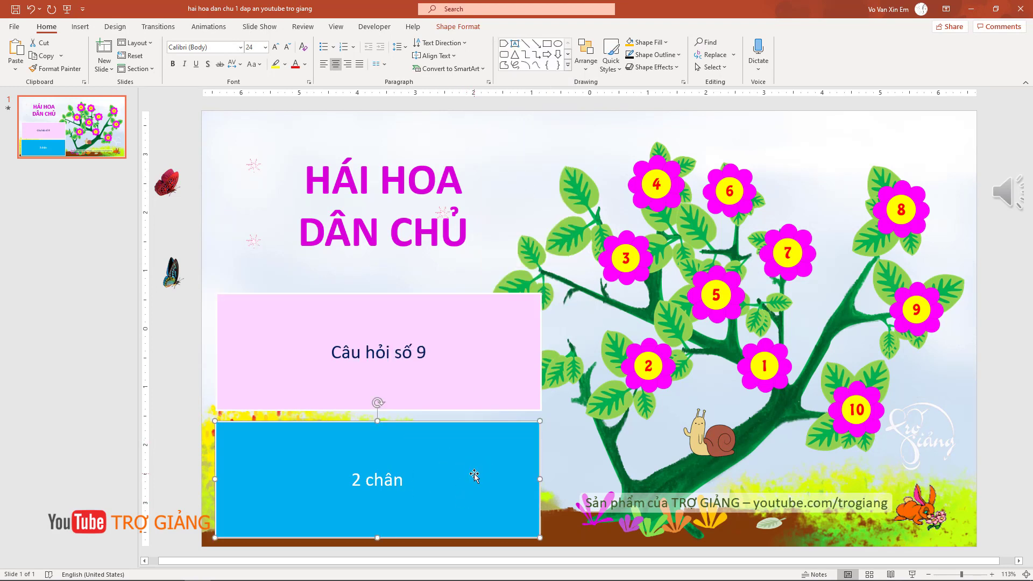
pyautogui.rightClick(473, 472)
pyautogui.click(522, 322)
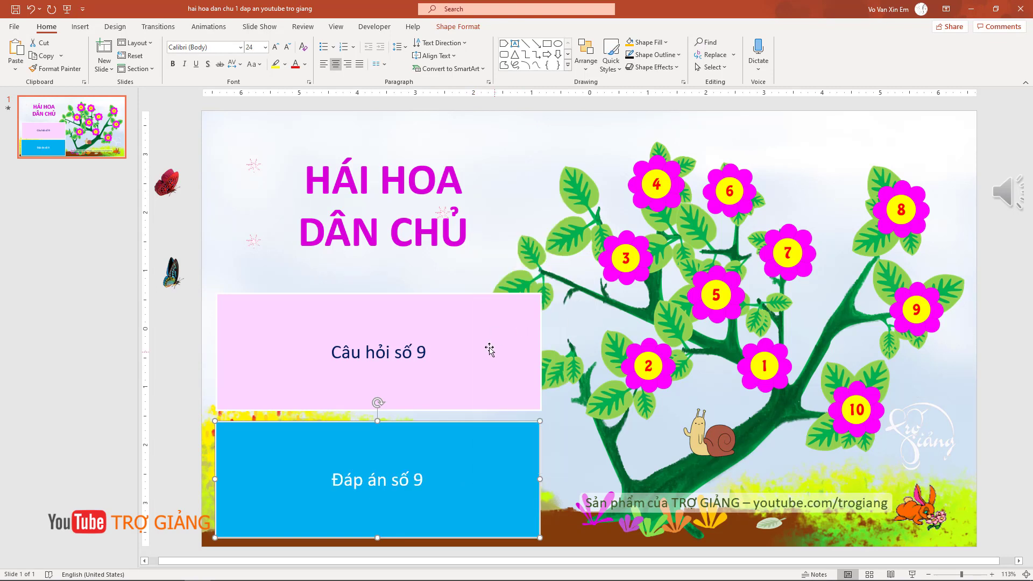
# Check the Câu hỏi số 9 and Đáp án số 9 boxes, then deselect everything.
pyautogui.click(316, 347)
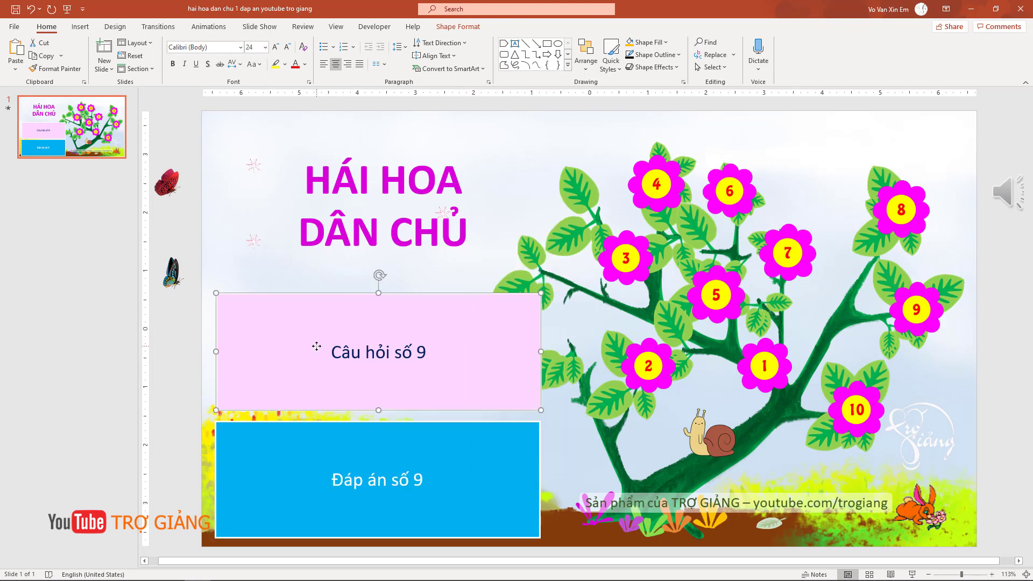
pyautogui.moveTo(333, 353); pyautogui.dragTo(418, 353)
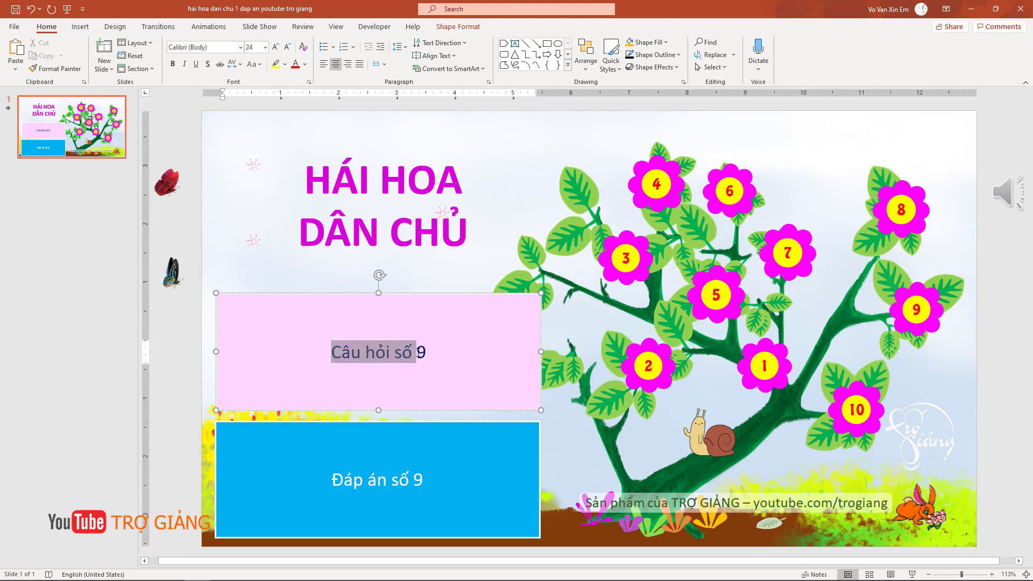
pyautogui.click(378, 479)
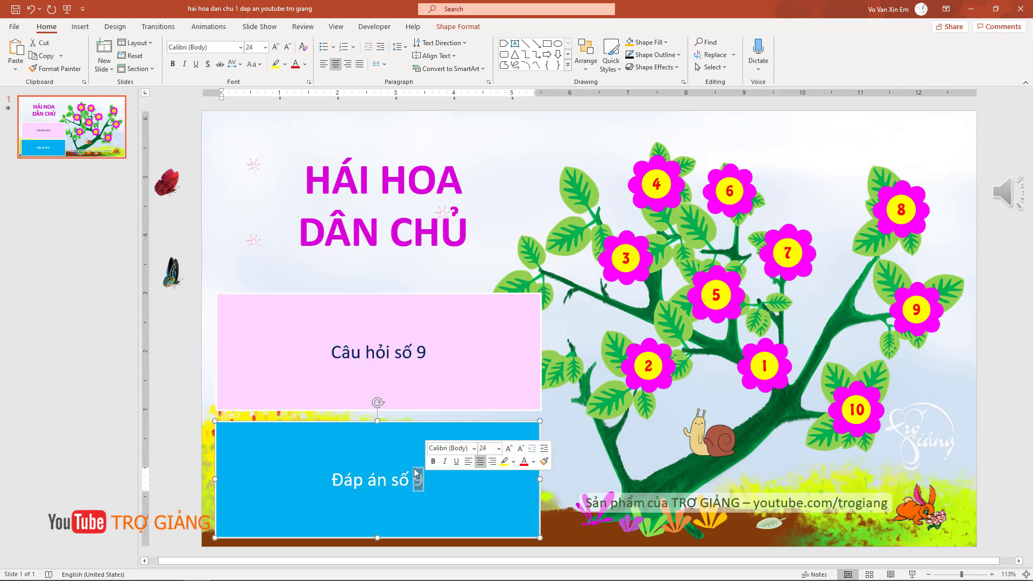
pyautogui.rightClick(469, 392)
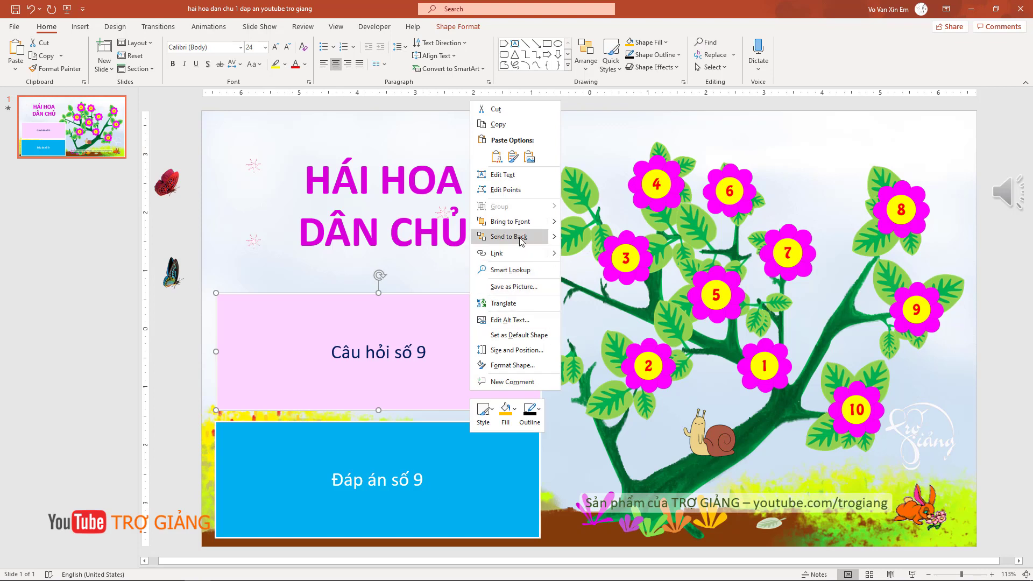
pyautogui.click(199, 377)
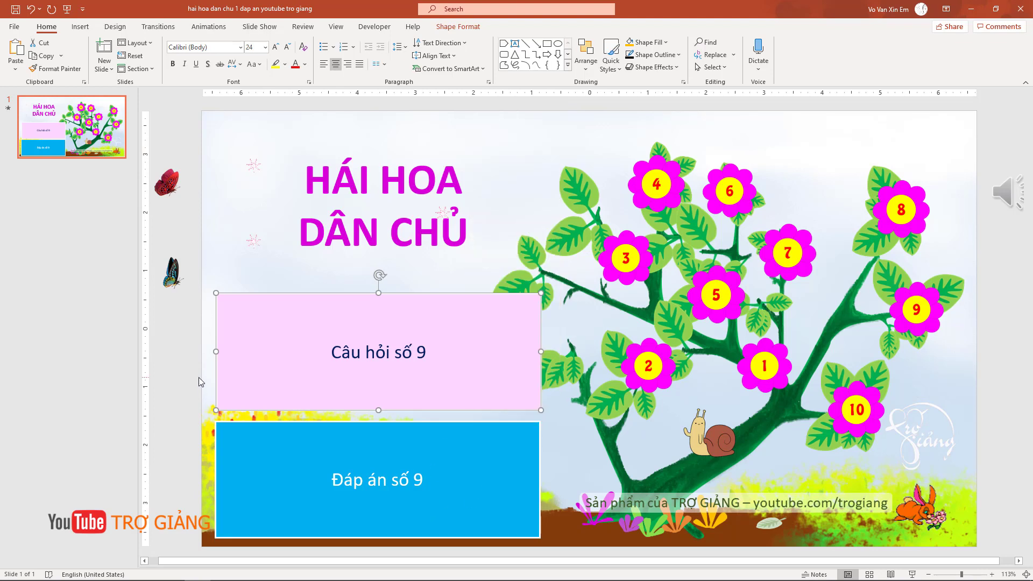
pyautogui.click(182, 376)
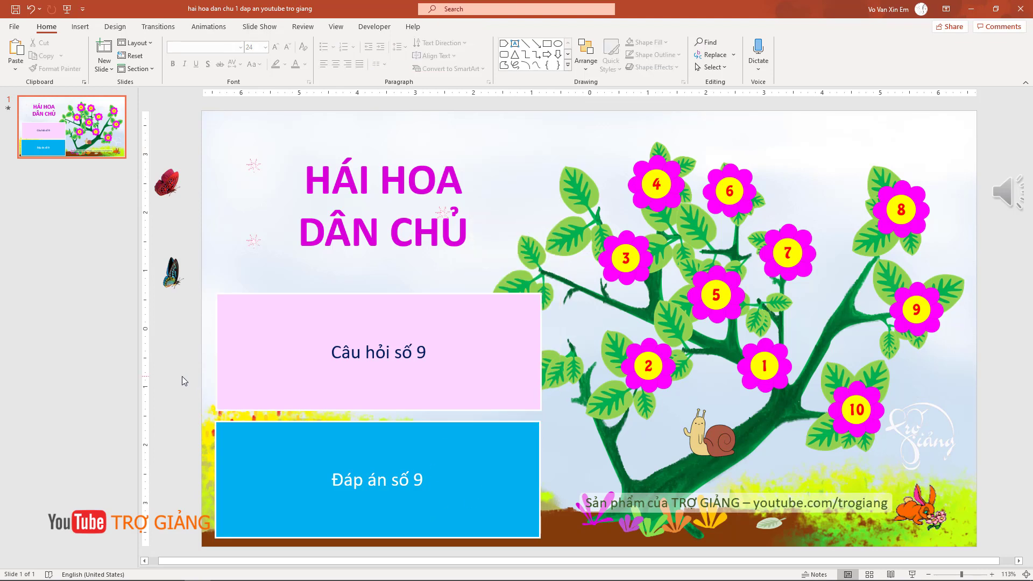